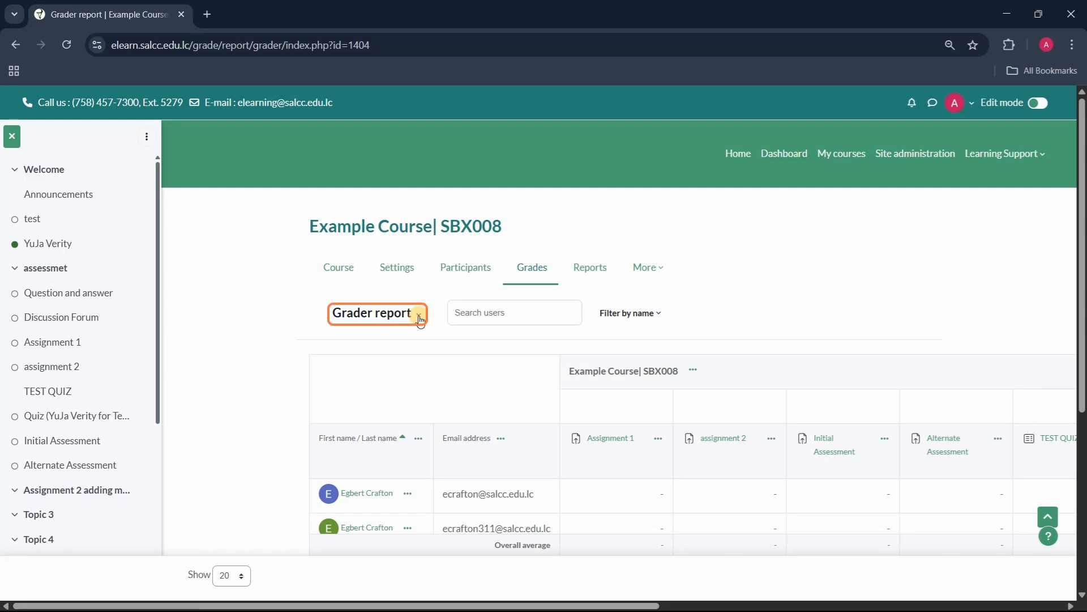
# Add a manual grade item named Test Assessment with a maximum grade of 100 in the course's gradebook setup.
pyautogui.click(419, 317)
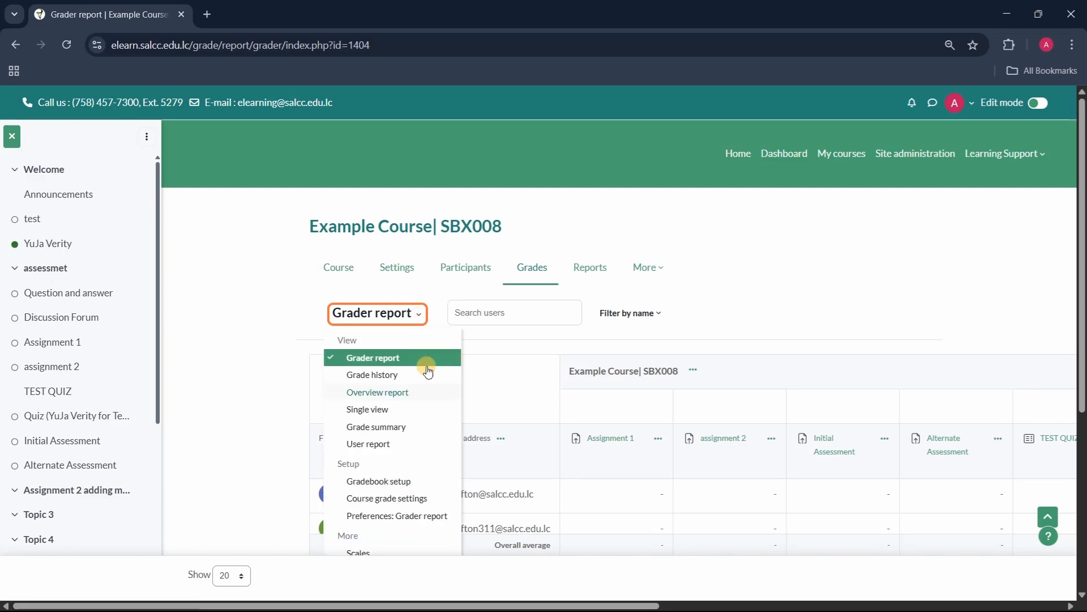
pyautogui.click(414, 482)
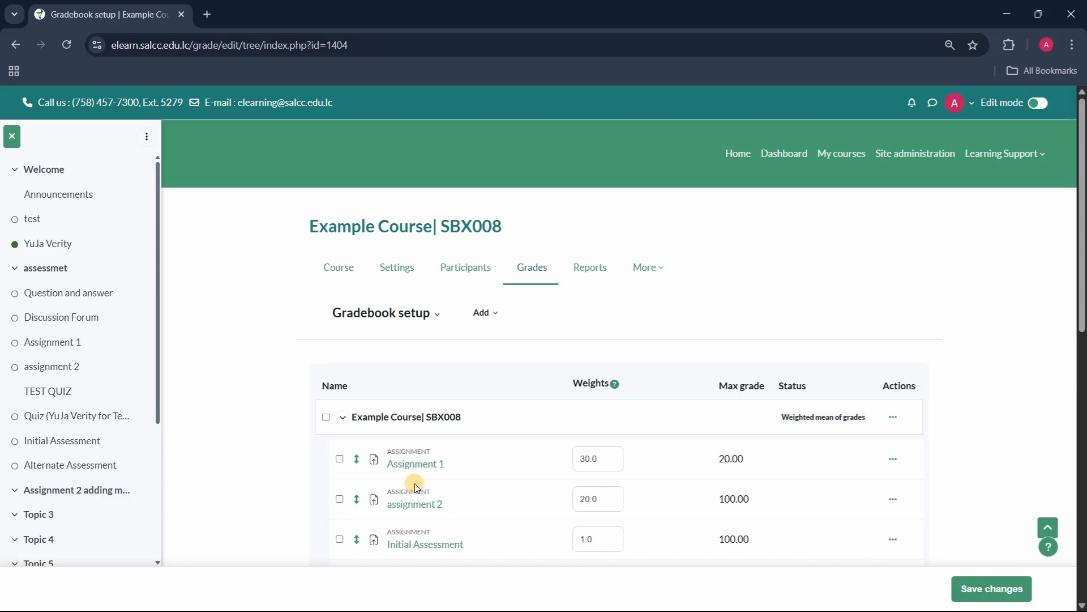
pyautogui.click(486, 318)
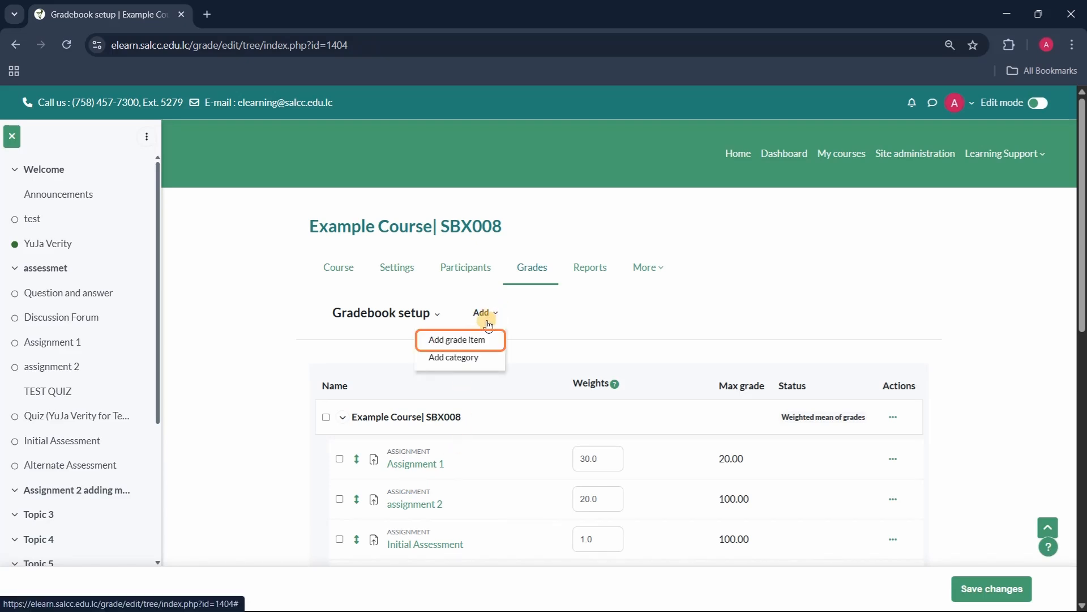
pyautogui.click(476, 345)
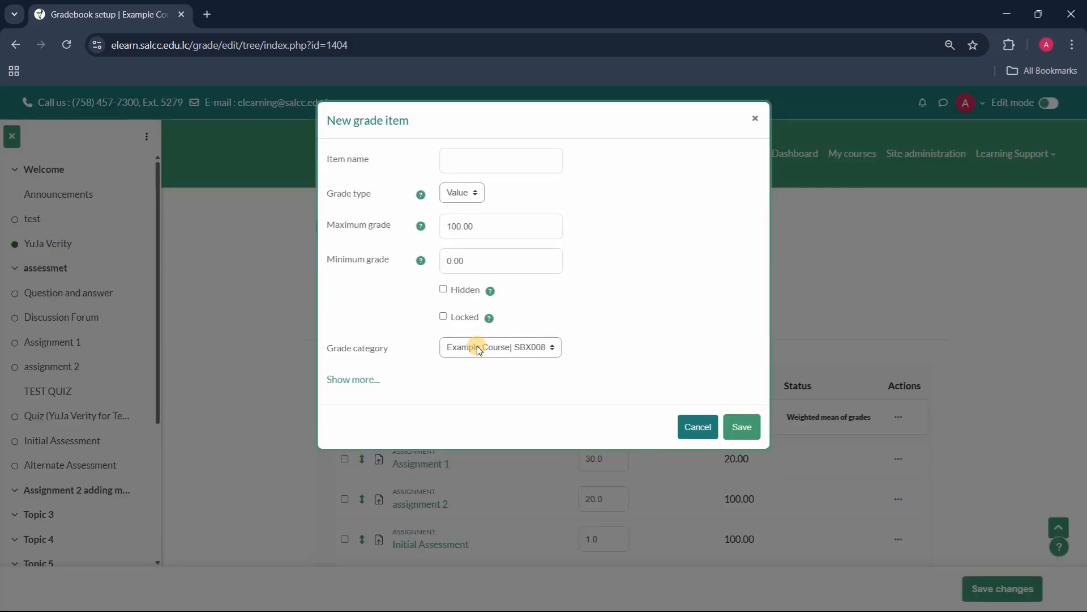
pyautogui.click(462, 160)
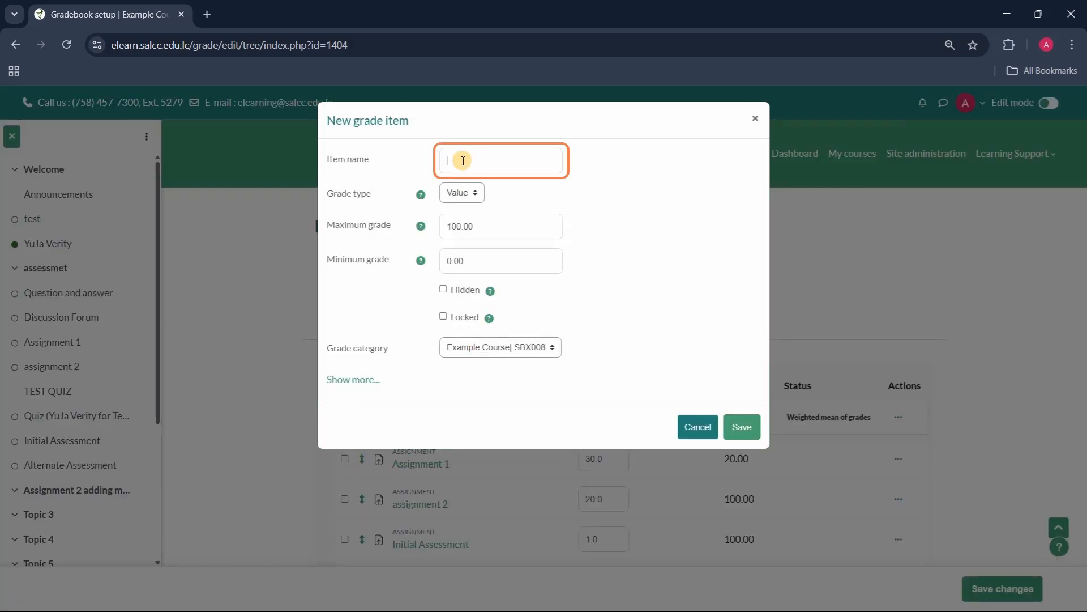
pyautogui.write('TestAssessment')
pyautogui.click(482, 219)
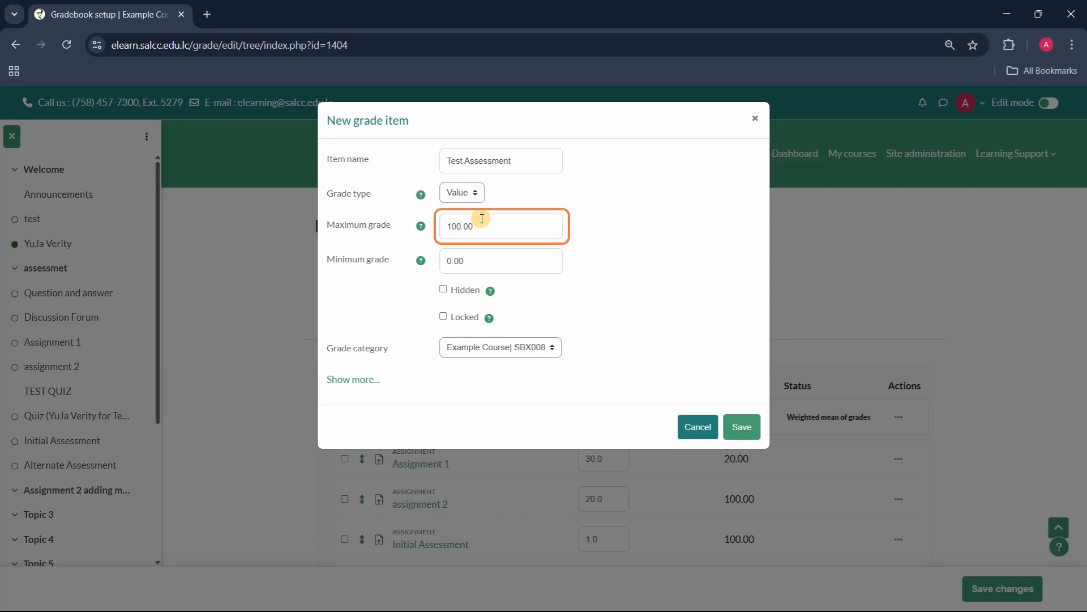
pyautogui.click(742, 426)
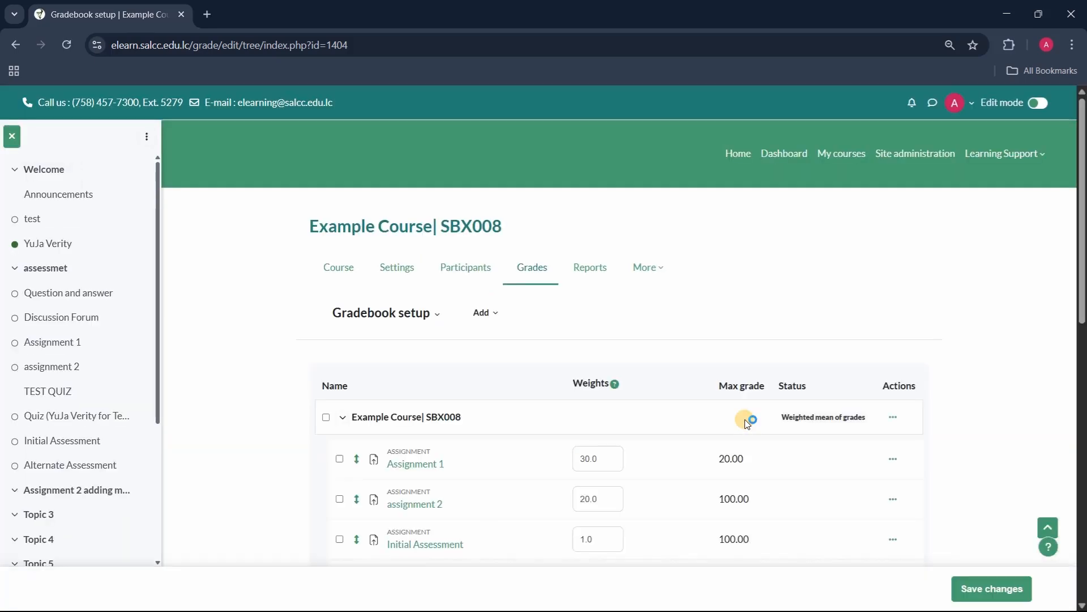
# Set the weight of the Test Assessment item to 20 and save the gradebook changes.
pyautogui.scroll(-10, 746, 419)
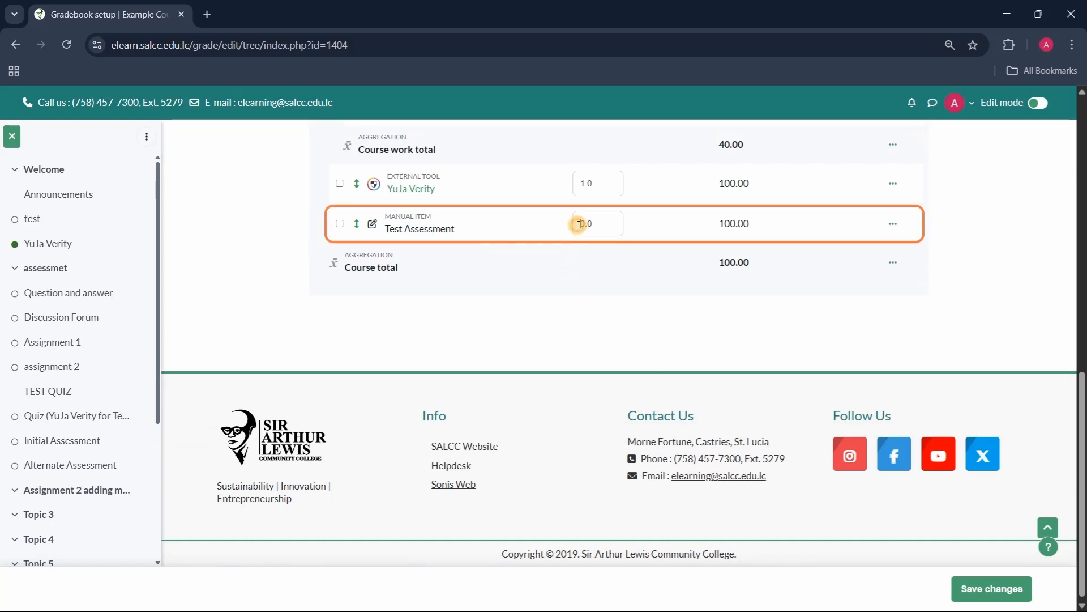
pyautogui.moveTo(578, 225); pyautogui.dragTo(584, 226)
pyautogui.write('20')
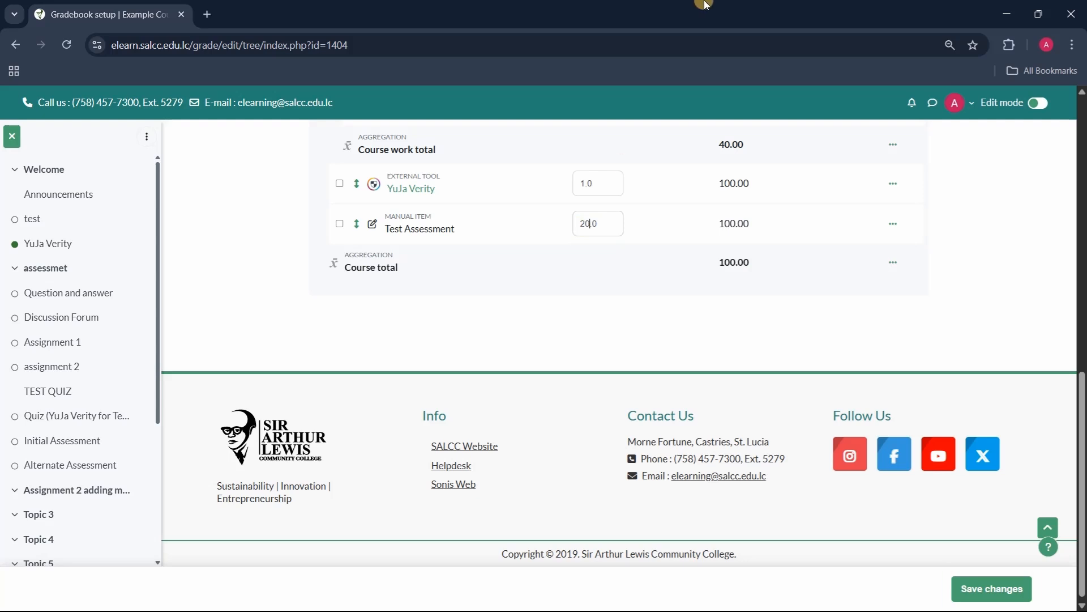
pyautogui.click(990, 586)
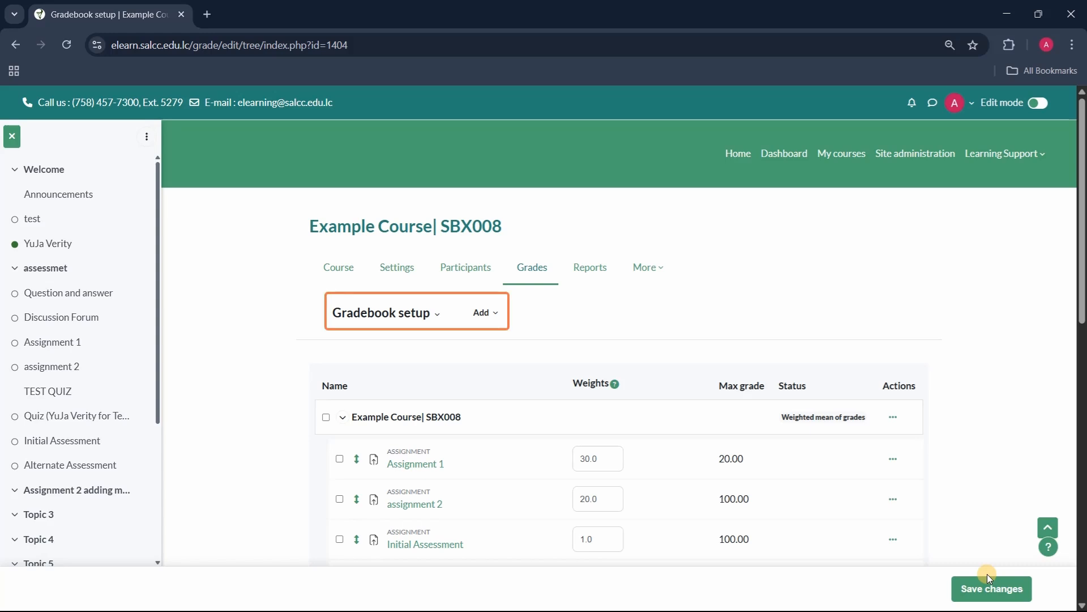
# Open the single view by grade items for Test Assessment.
pyautogui.click(420, 315)
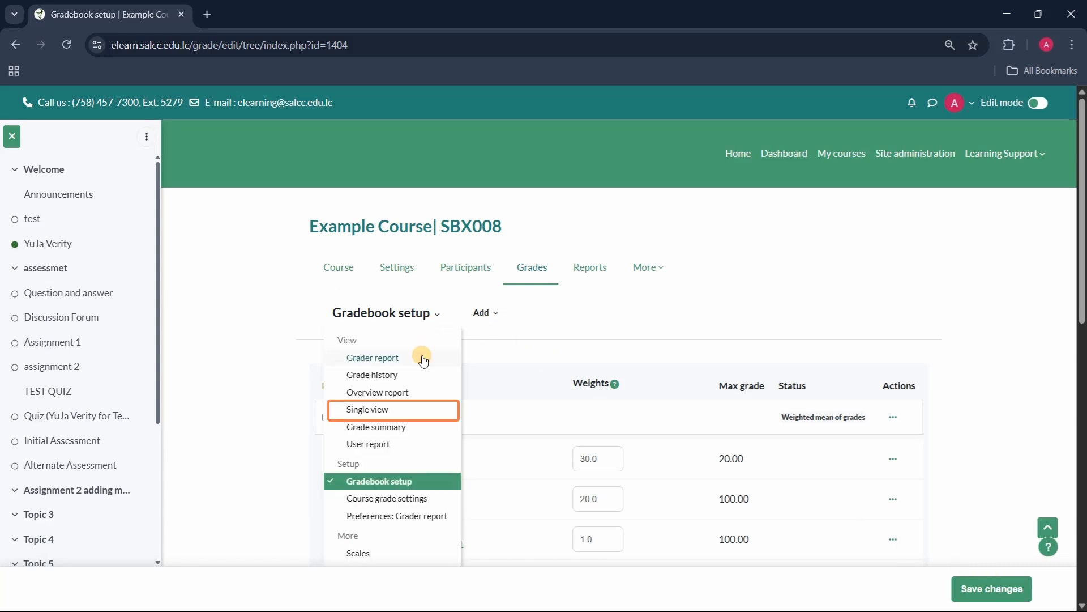
pyautogui.click(413, 409)
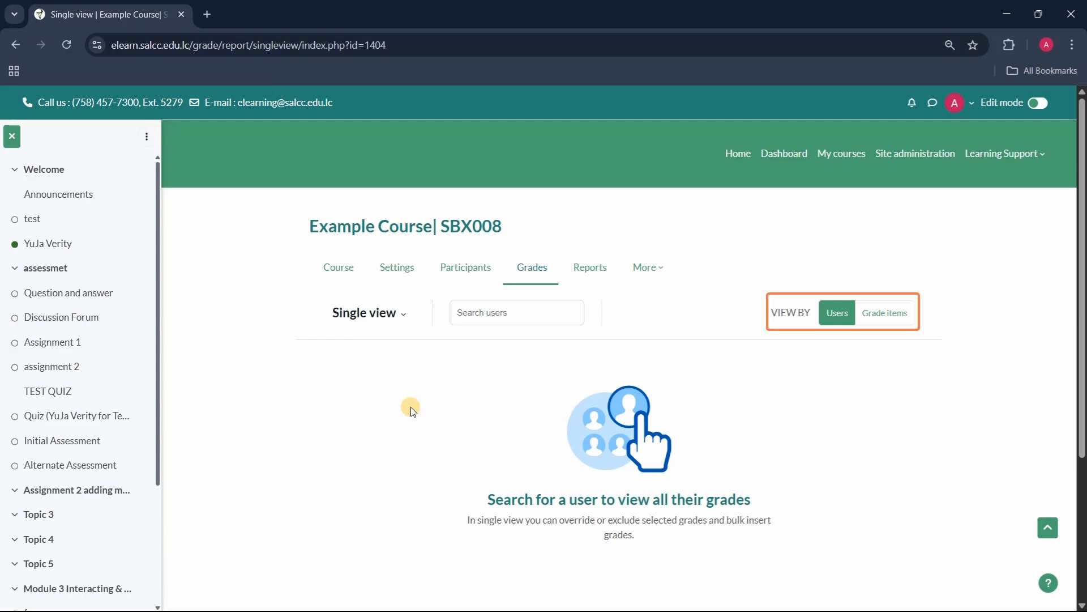
pyautogui.click(878, 314)
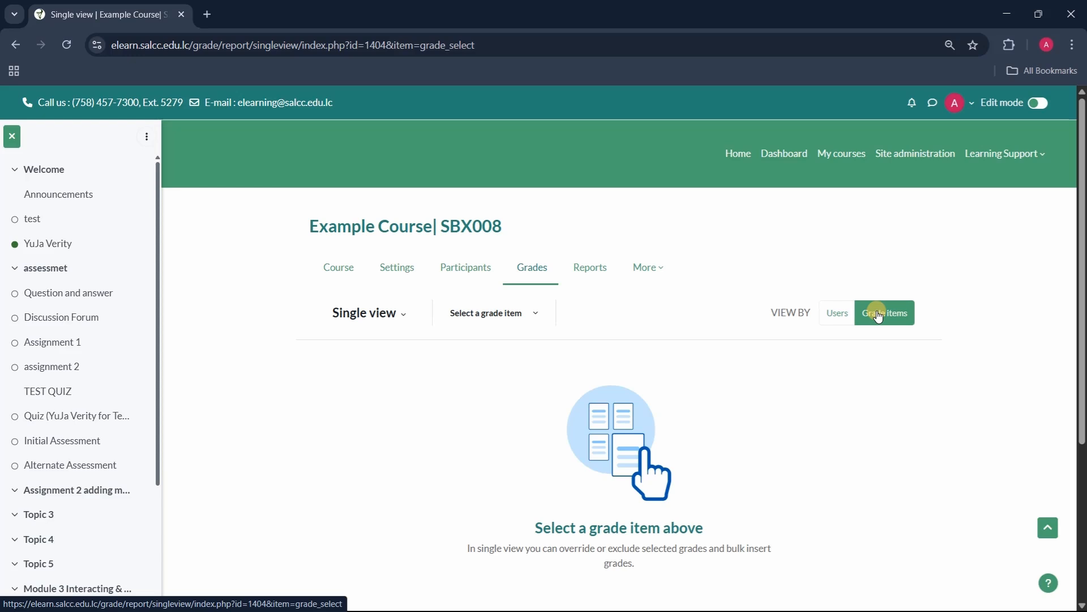
pyautogui.click(521, 323)
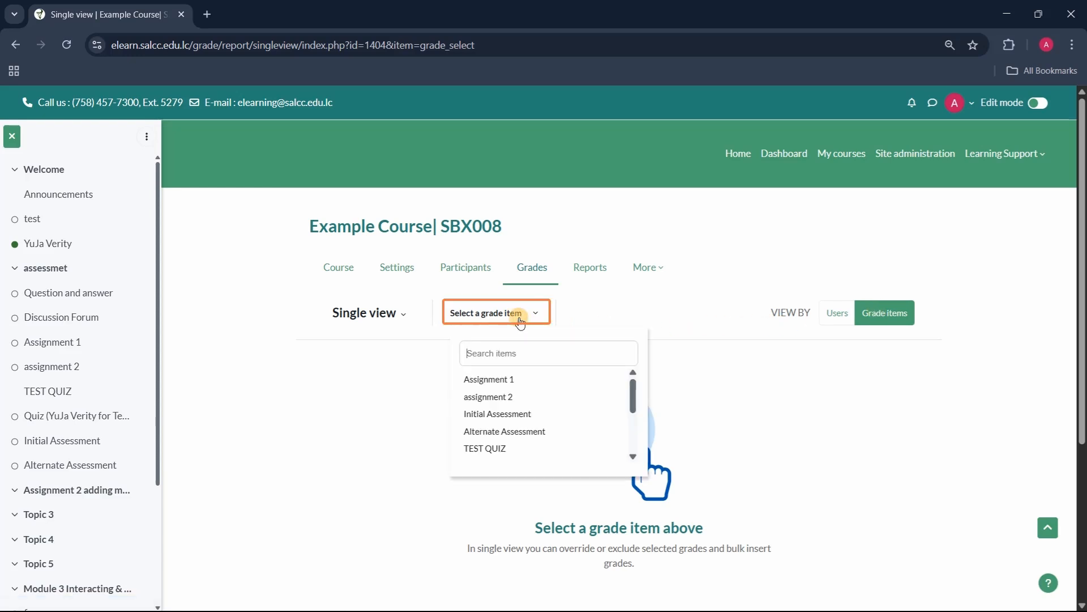
pyautogui.scroll(-3, 513, 414)
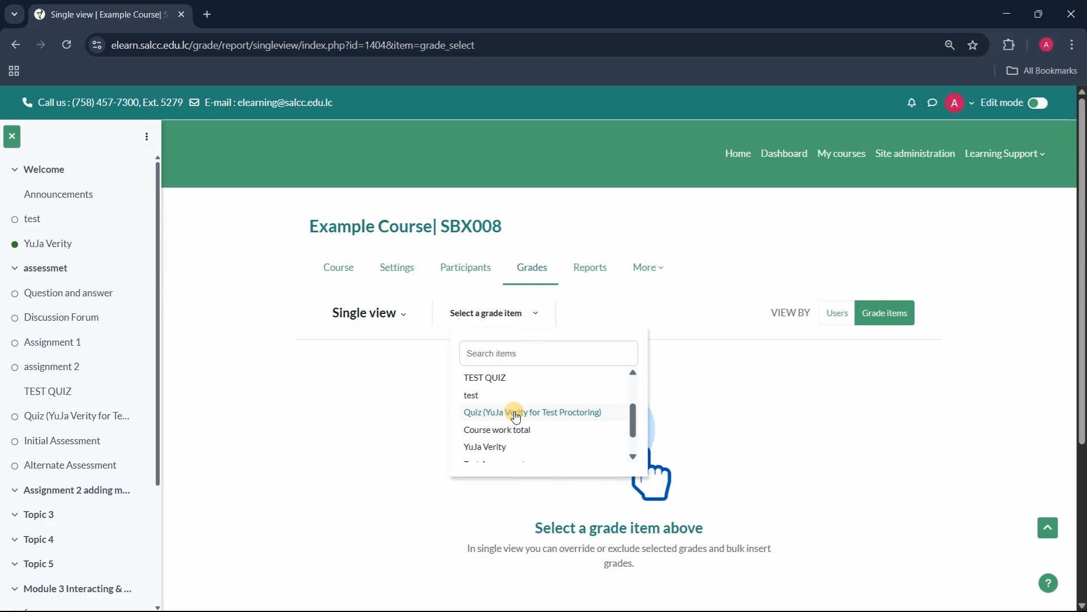
pyautogui.scroll(-1, 515, 419)
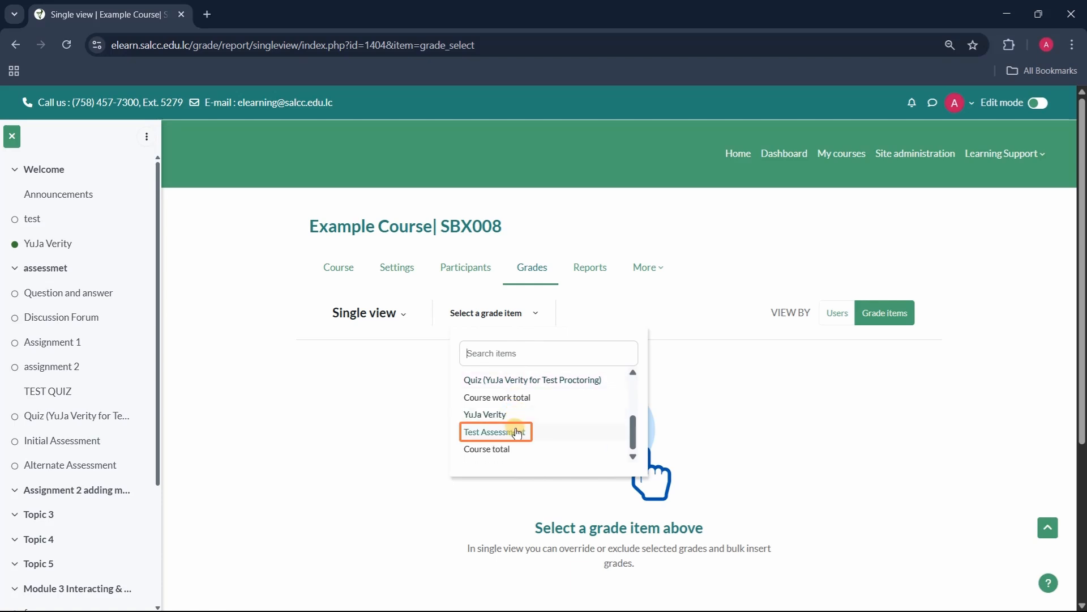
pyautogui.click(516, 430)
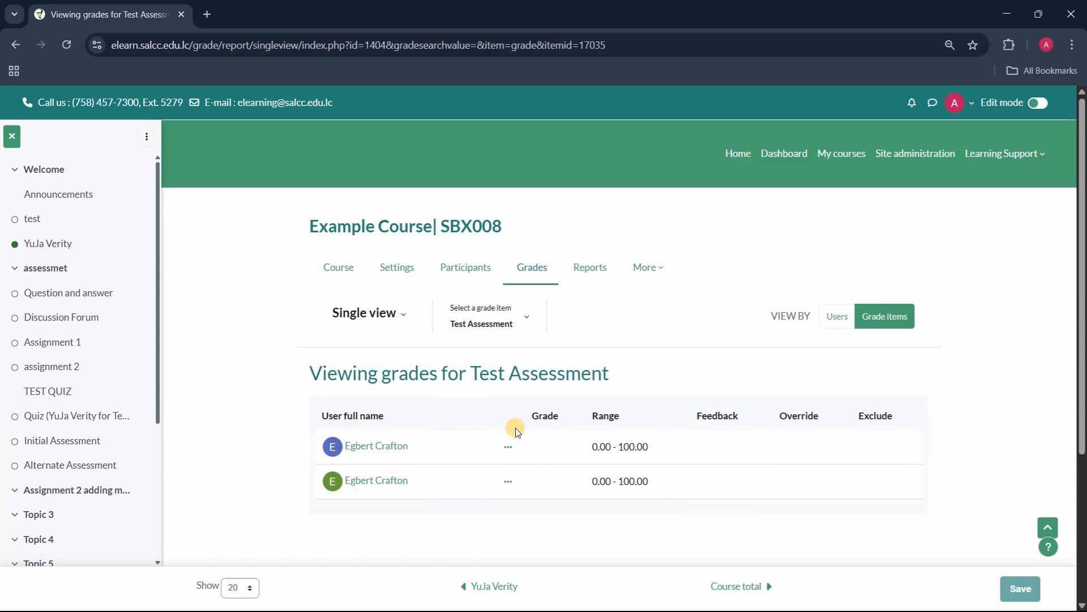
# Enable editing, enter grades of 95 for the first student and 35 for the second, and save them.
pyautogui.click(1039, 105)
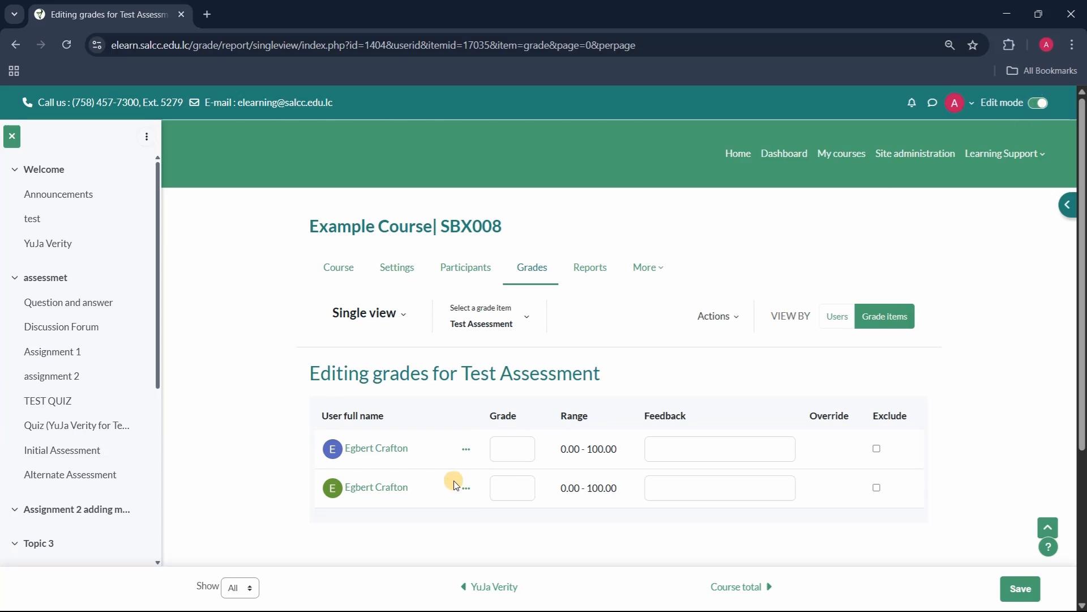
pyautogui.click(501, 452)
pyautogui.write('95')
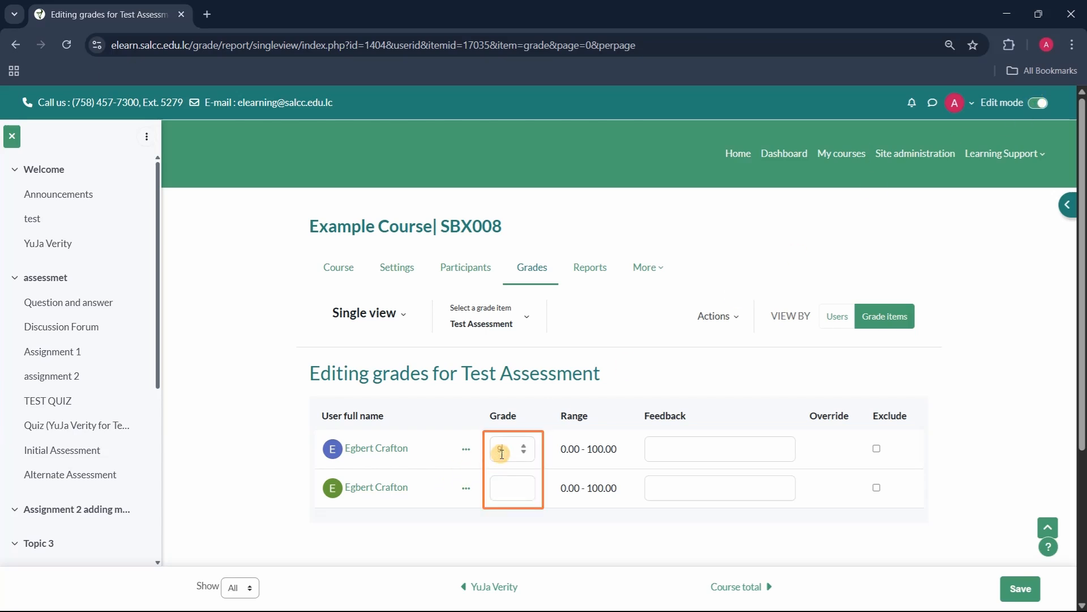
pyautogui.click(504, 489)
pyautogui.write('35')
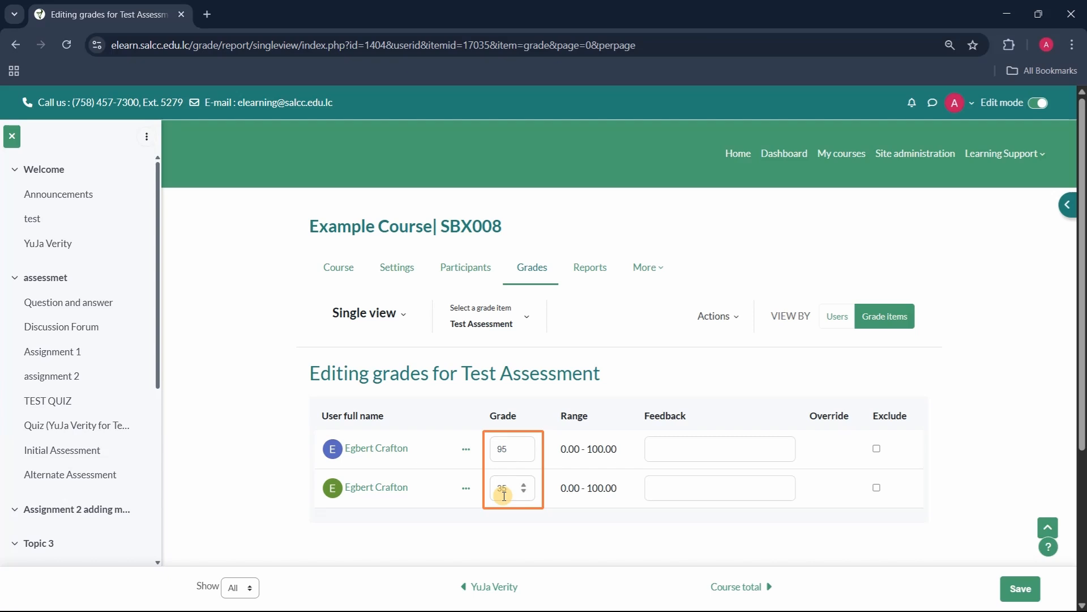
pyautogui.click(1029, 589)
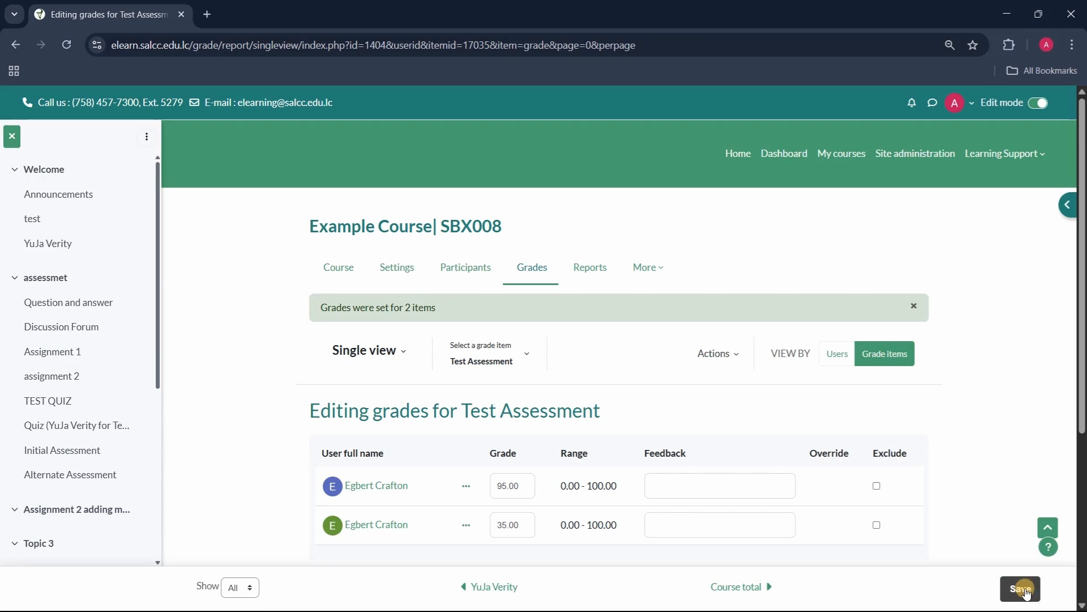
# Create a grade category named Alt Category in the gradebook setup that drops the 1 lowest grade.
pyautogui.click(363, 354)
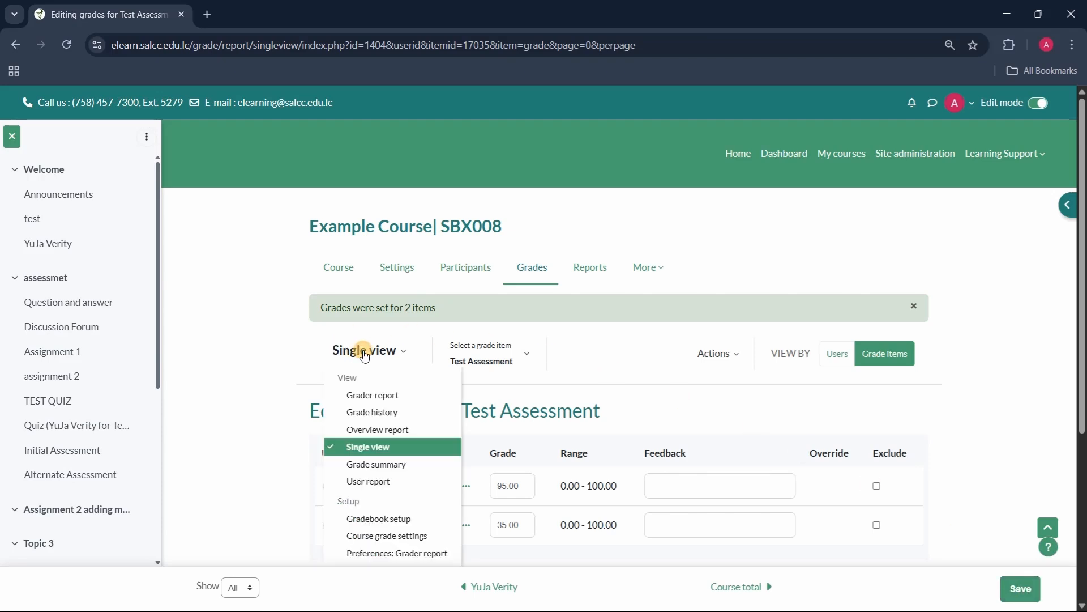
pyautogui.click(378, 518)
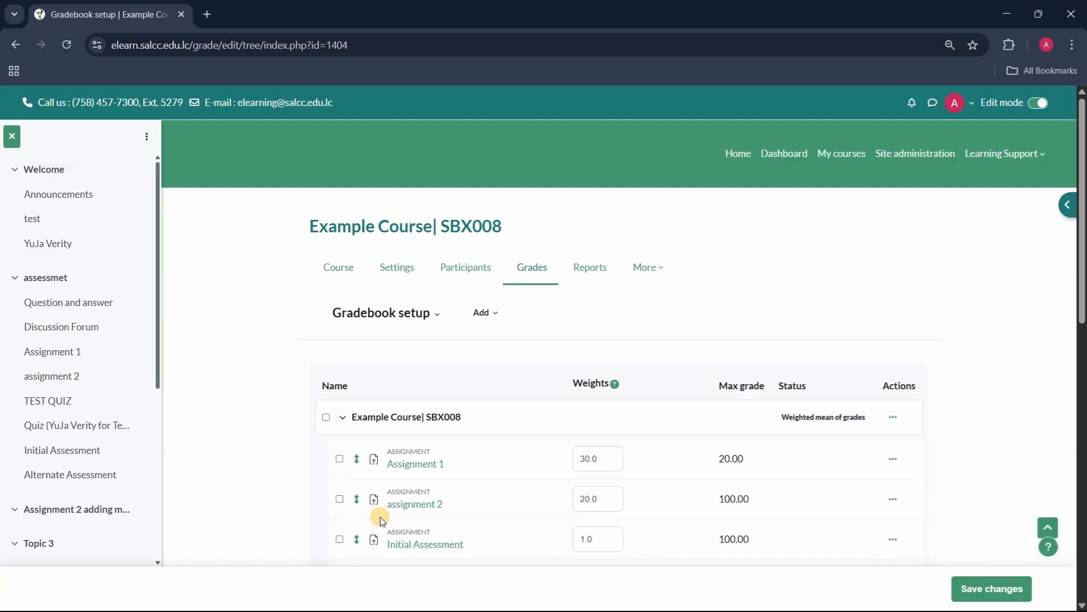
pyautogui.scroll(-3, 382, 521)
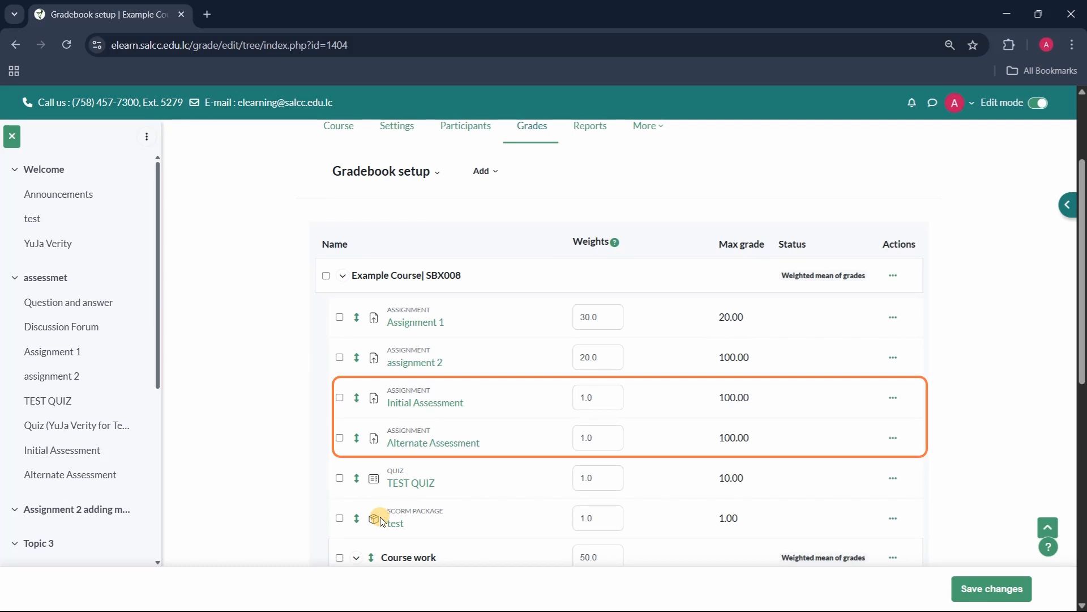
pyautogui.click(498, 180)
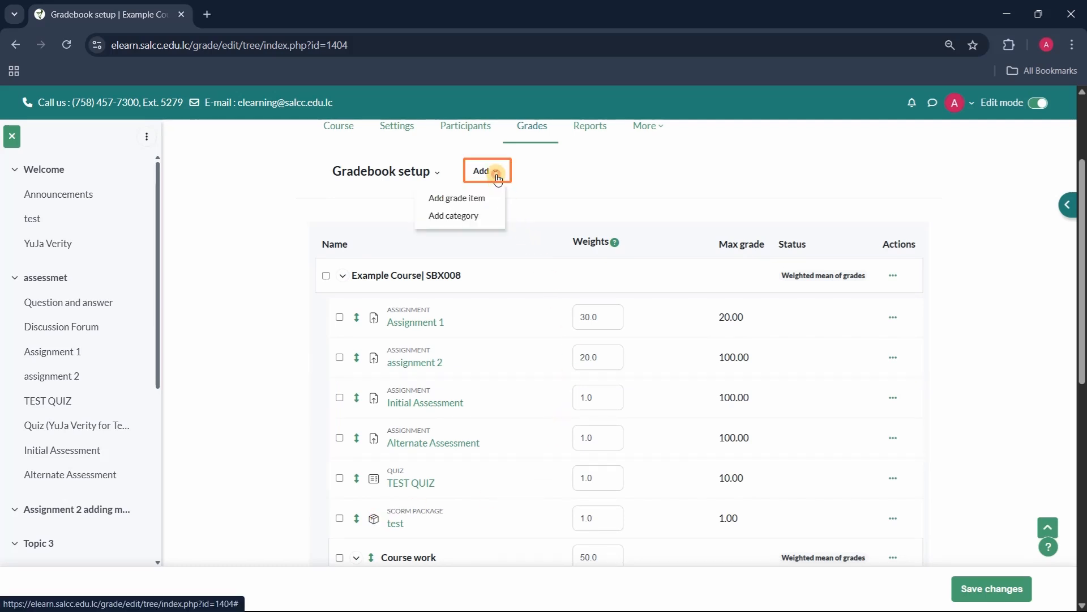
pyautogui.click(484, 218)
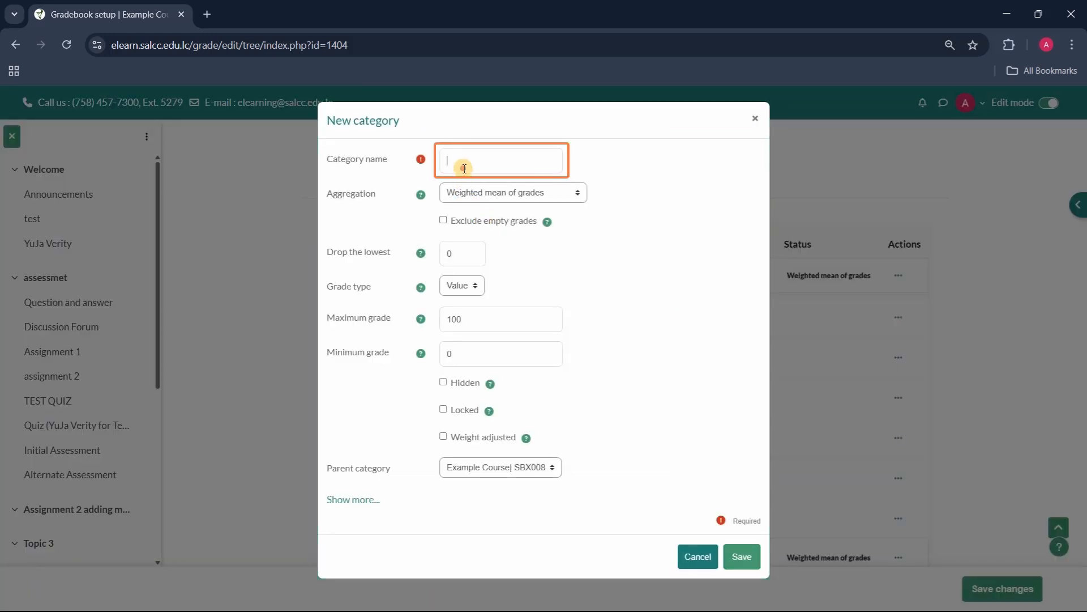
pyautogui.write('Alt Category')
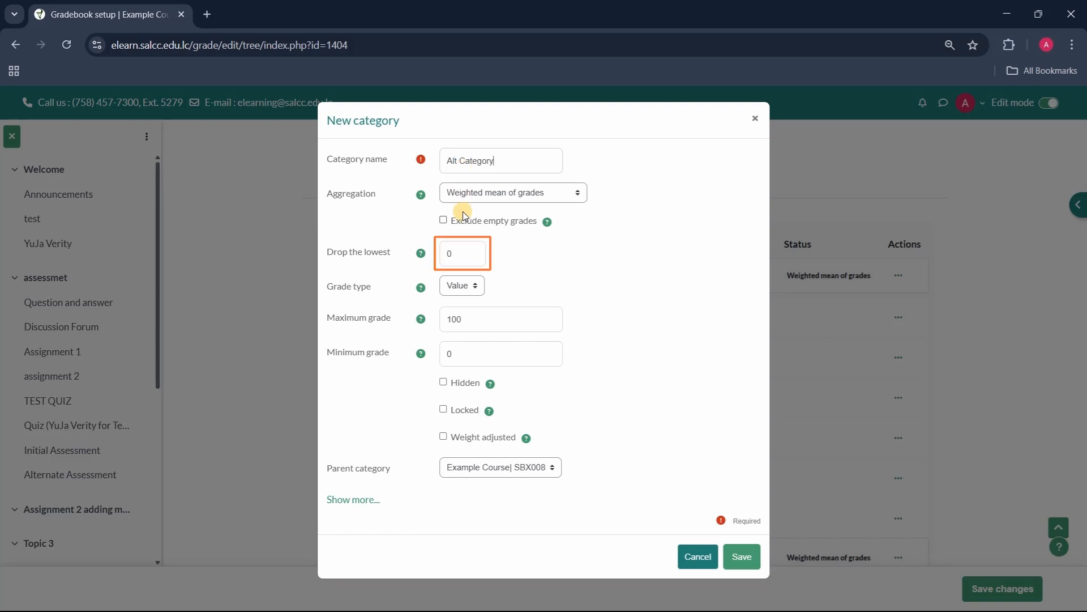
pyautogui.moveTo(465, 260); pyautogui.dragTo(440, 266)
pyautogui.write('1')
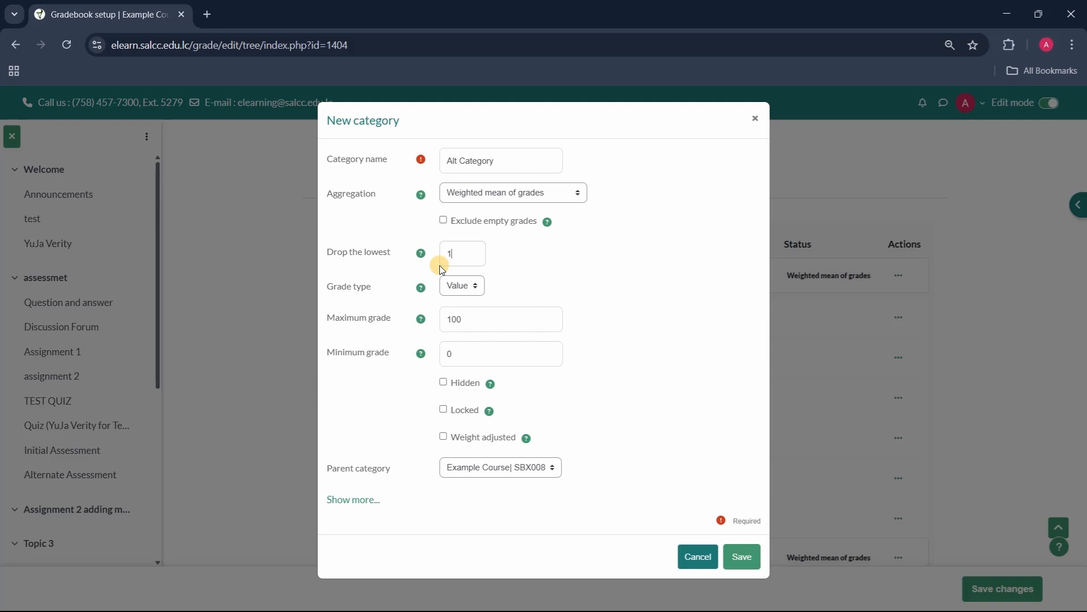
pyautogui.click(740, 556)
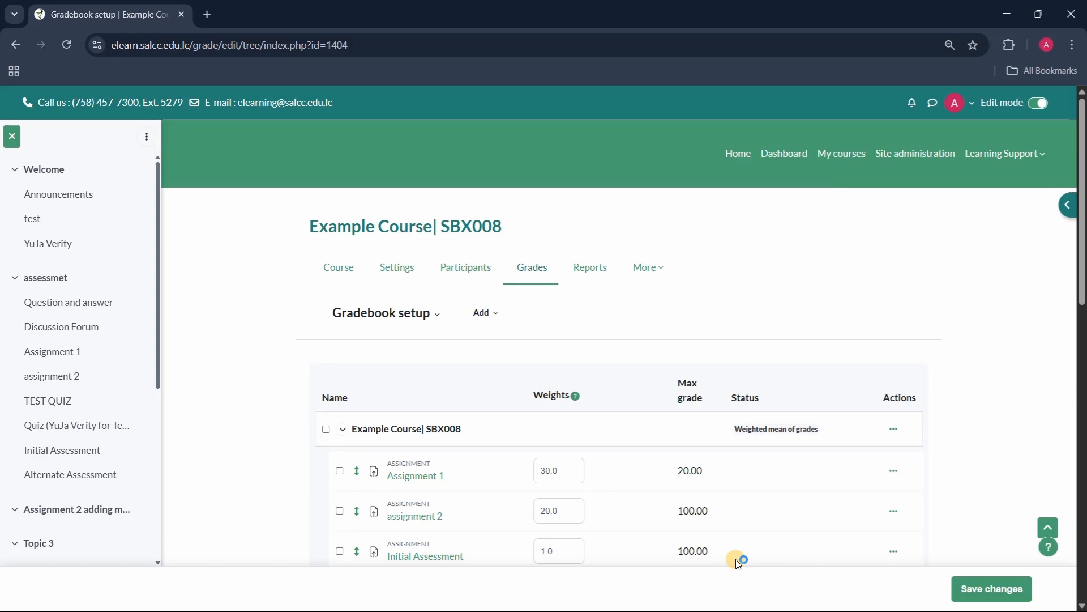
# Move the Initial Assessment and Alternate Assessment items into Alt Category.
pyautogui.scroll(-2, 731, 566)
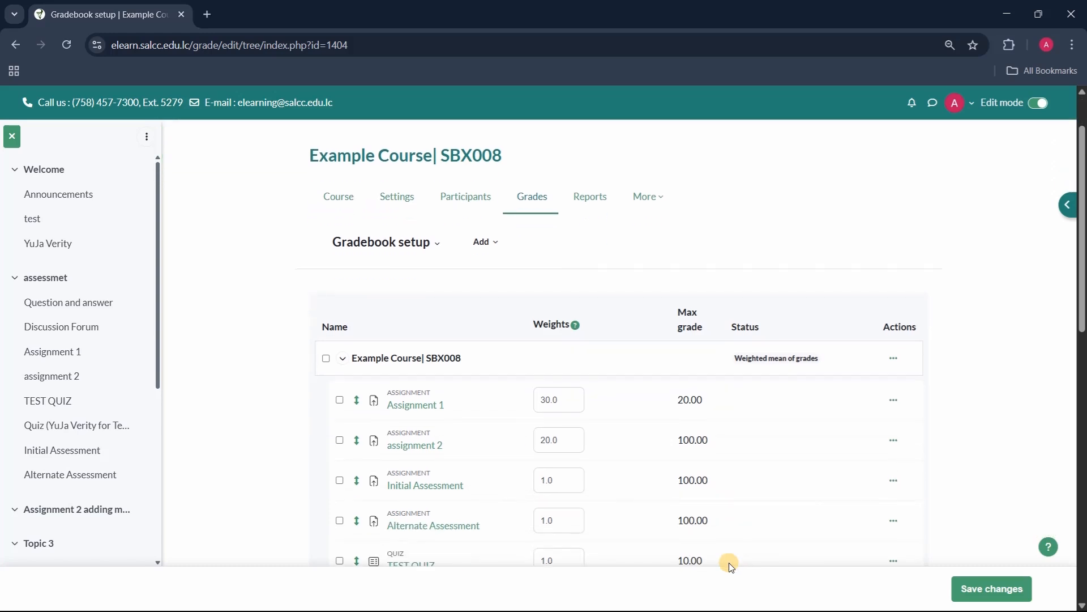
pyautogui.click(339, 481)
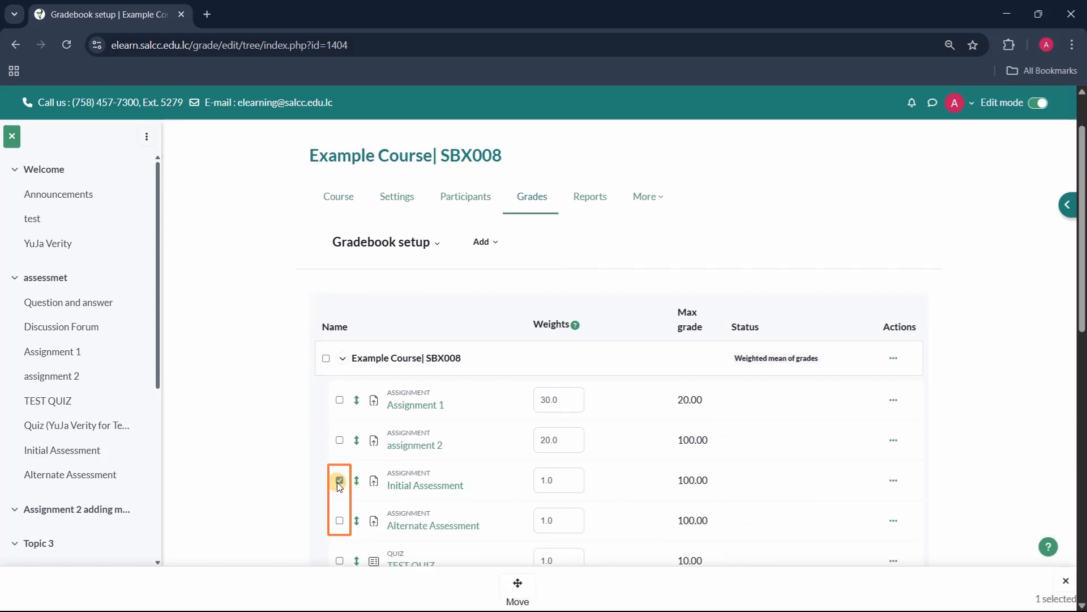
pyautogui.click(340, 521)
pyautogui.click(517, 587)
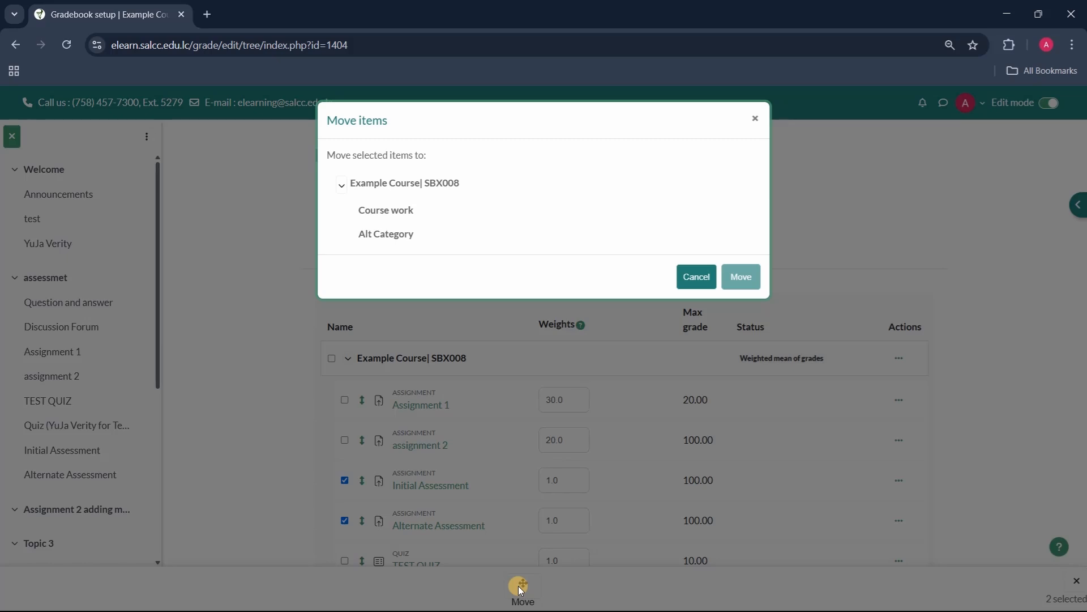
pyautogui.click(402, 234)
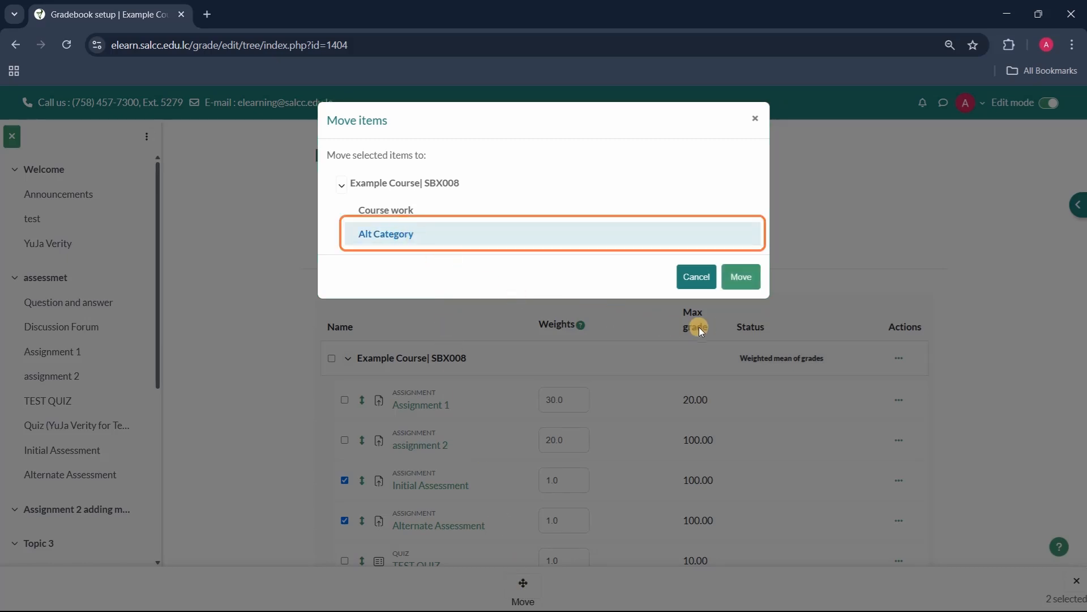
pyautogui.click(739, 293)
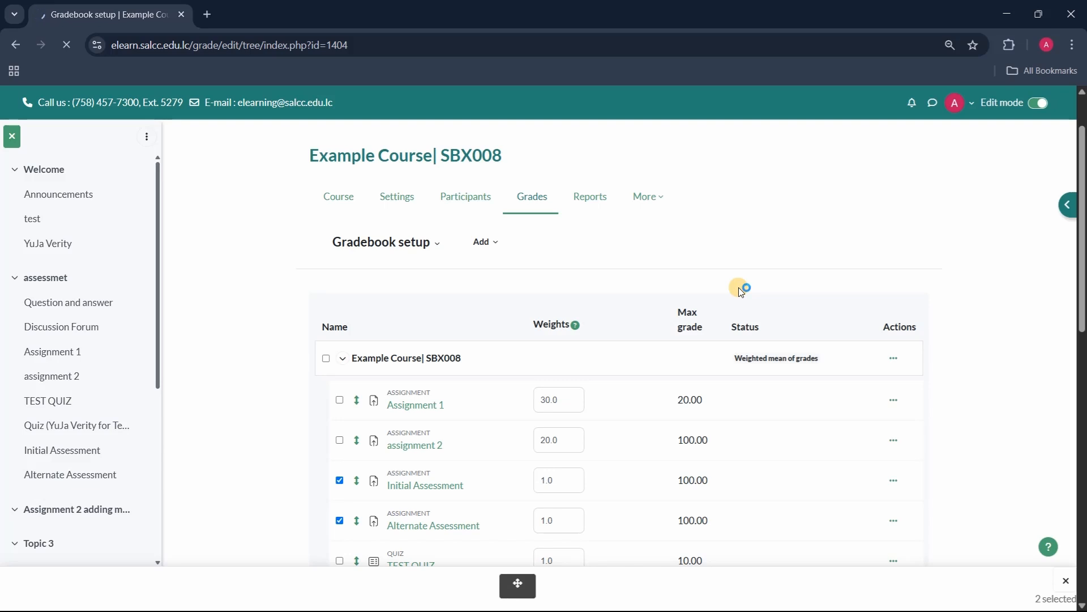
# Keep the weights of Initial Assessment and Alternate Assessment in Alt Category equal at 1.0 and save the gradebook changes.
pyautogui.scroll(-5, 739, 287)
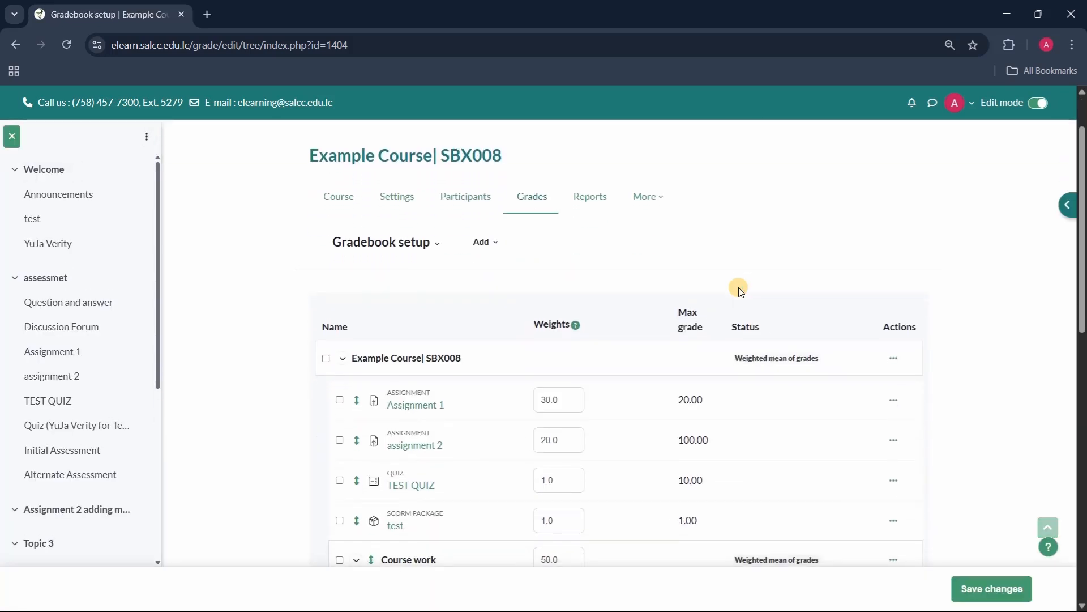
pyautogui.scroll(-3, 739, 290)
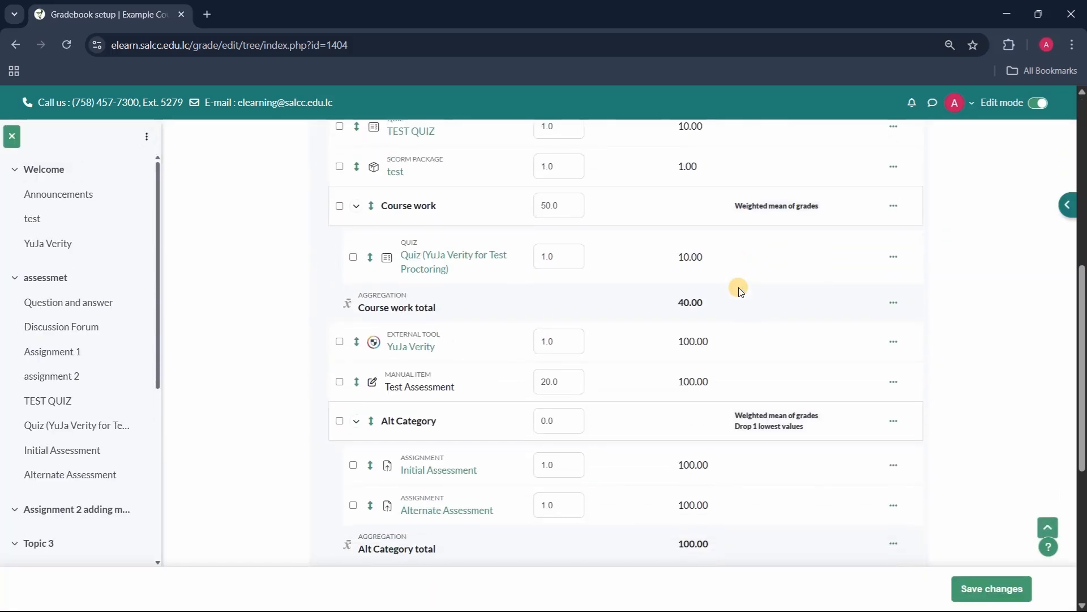
pyautogui.scroll(-2, 740, 290)
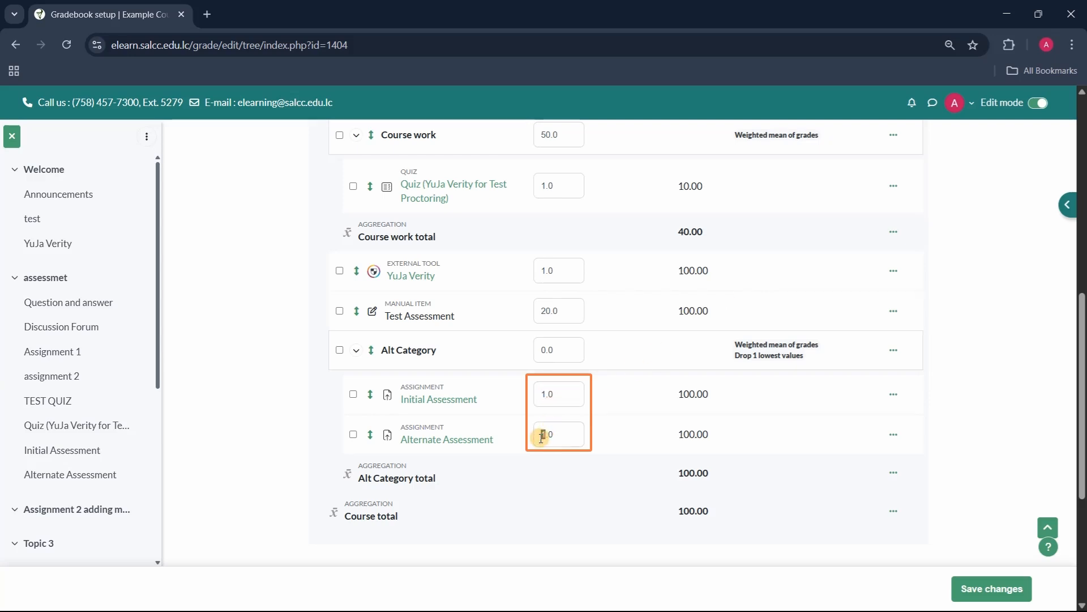
pyautogui.moveTo(540, 397); pyautogui.dragTo(546, 397)
pyautogui.click(545, 398)
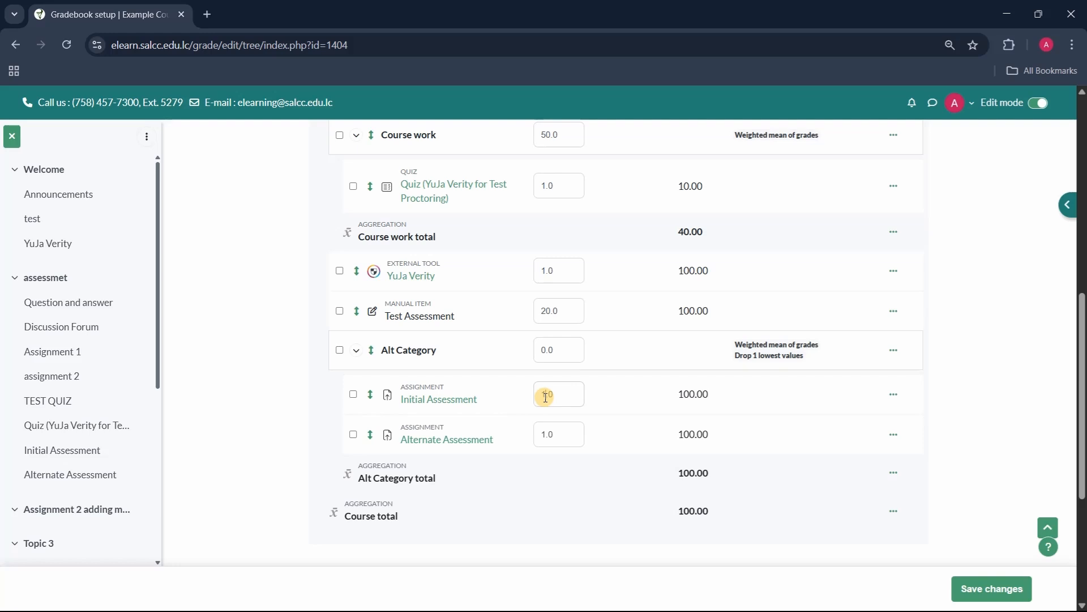
pyautogui.click(970, 590)
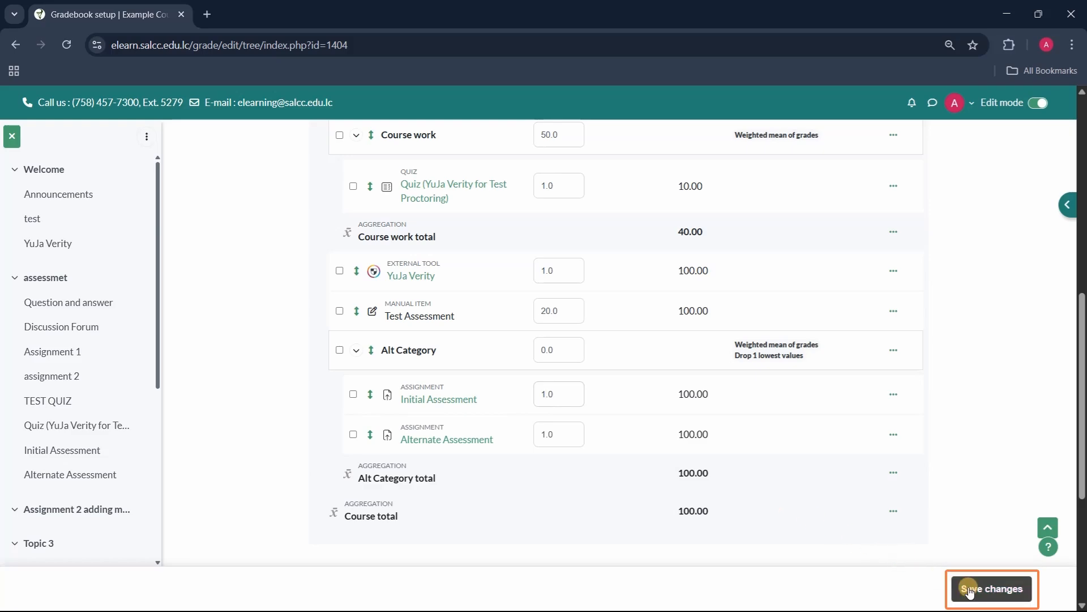